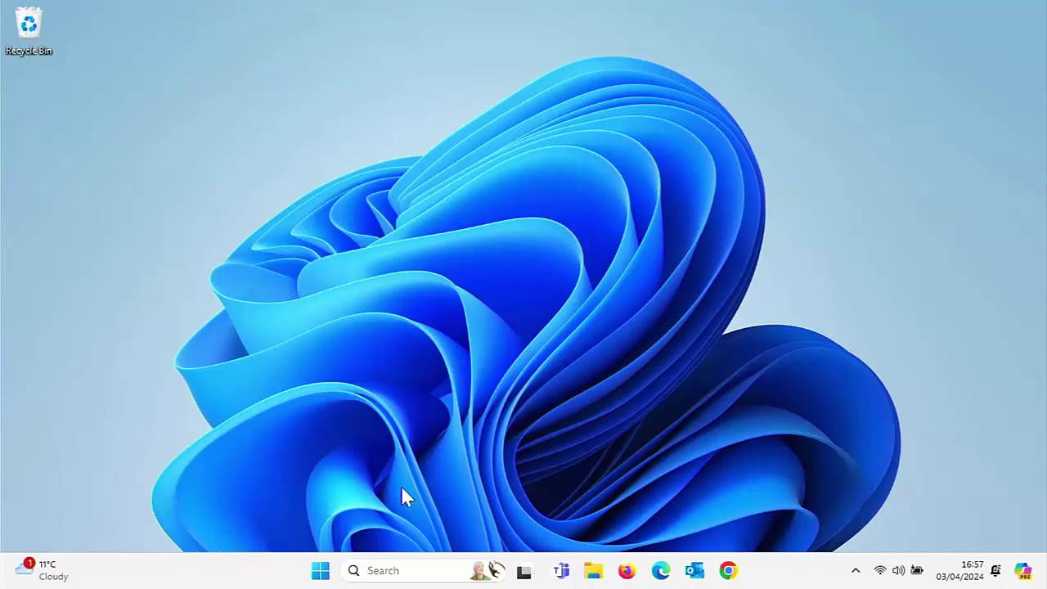
- Open Local Disk (C:) in File Explorer and turn on the display of hidden items
{"action": "left_click", "coordinate": [592, 573]}
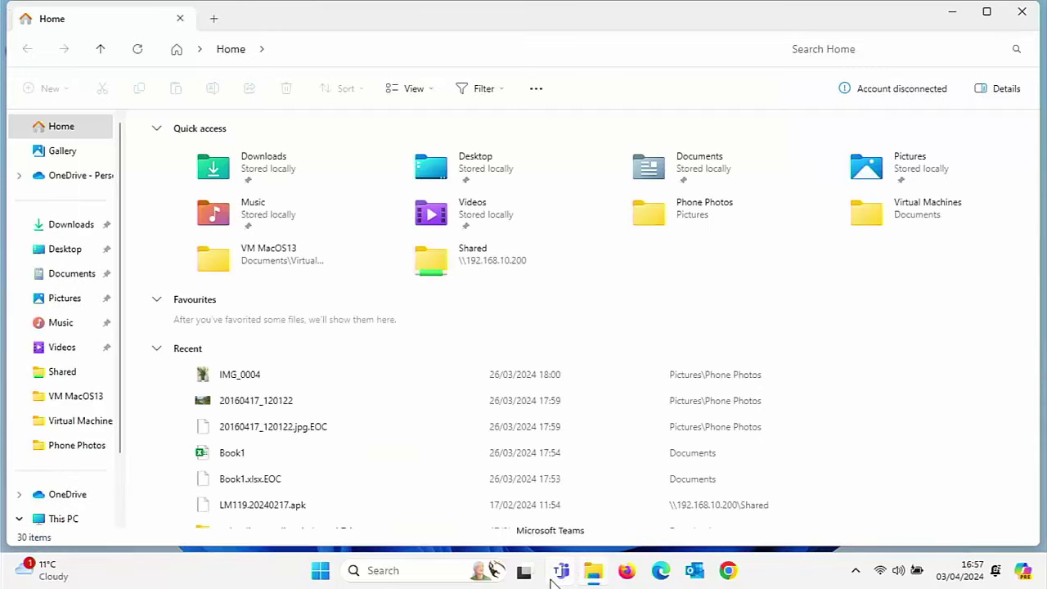
{"action": "left_click", "coordinate": [69, 520]}
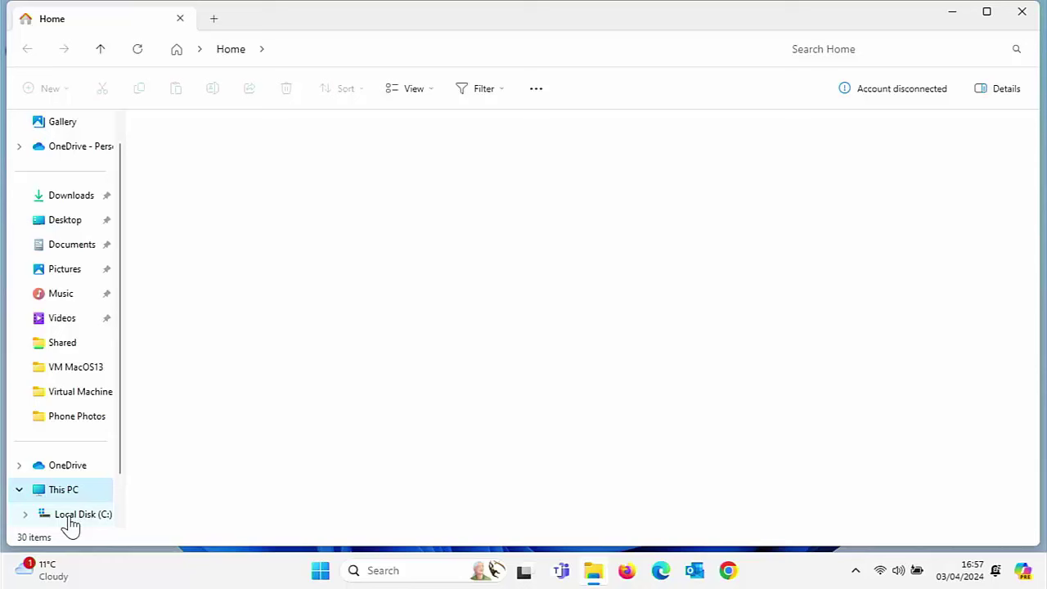
{"action": "left_click", "coordinate": [82, 515]}
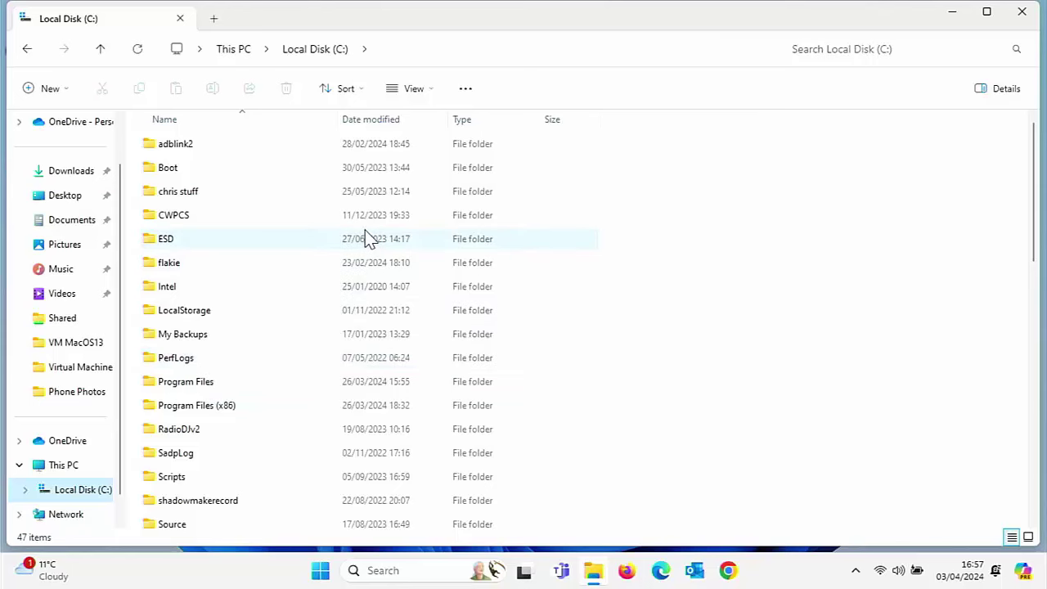
{"action": "left_click", "coordinate": [436, 91]}
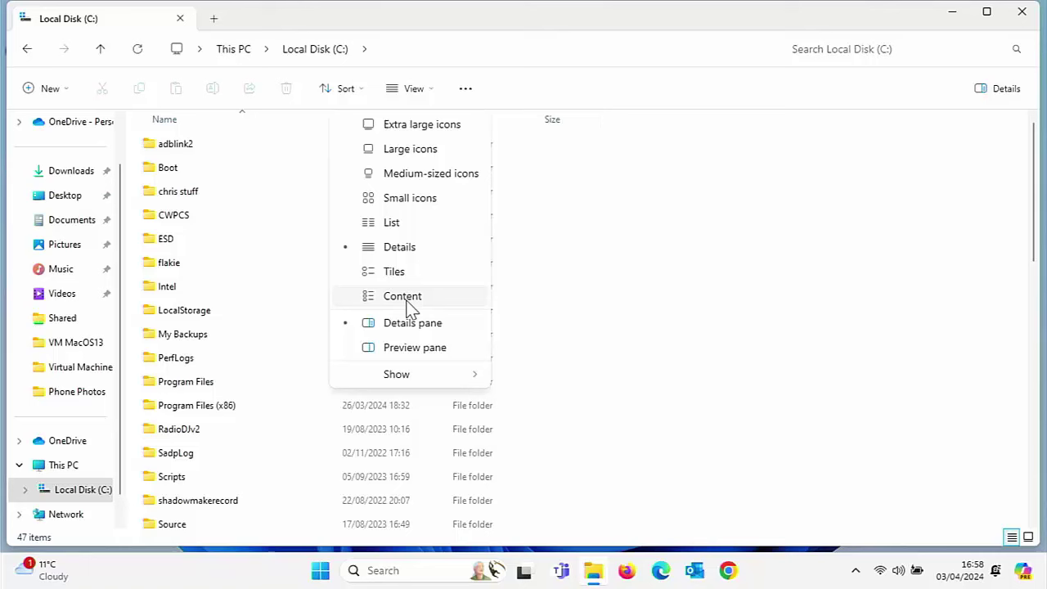
{"action": "mouse_move", "coordinate": [400, 381]}
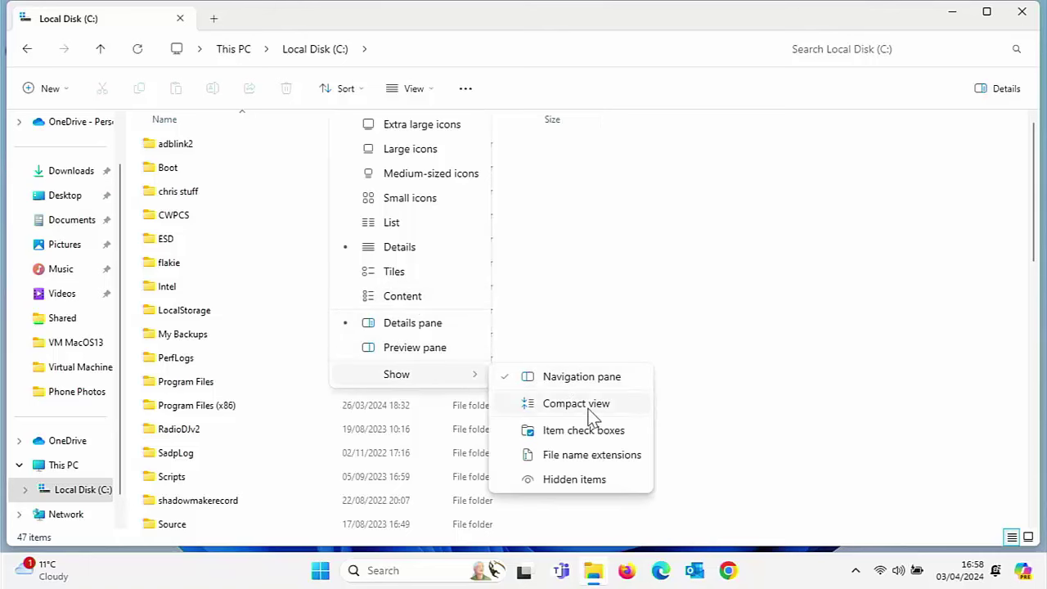
{"action": "left_click", "coordinate": [594, 489]}
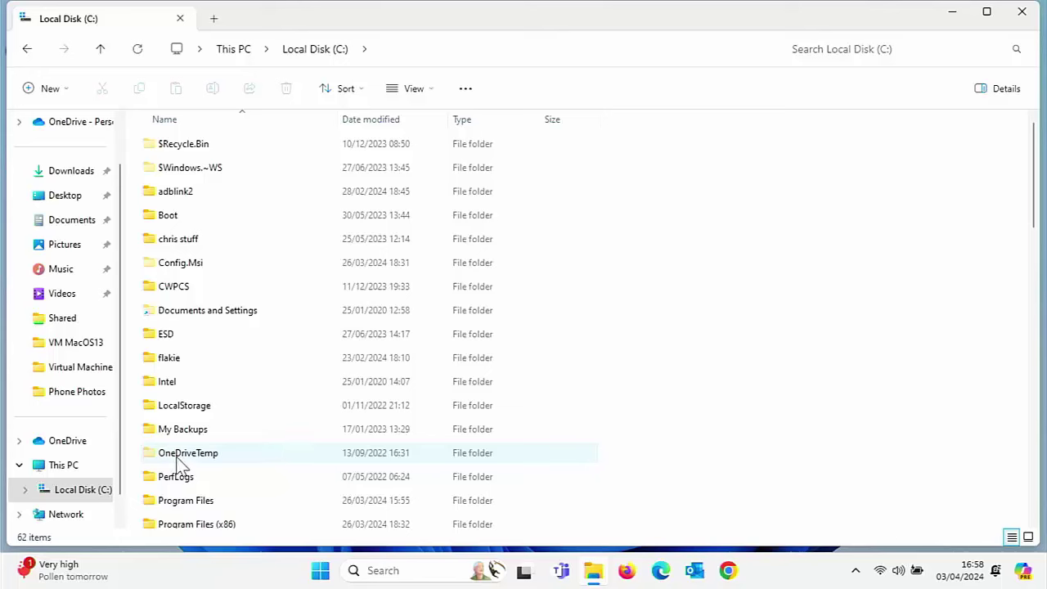
- Examine the folders and system files on Local Disk (C:), including pagefile.sys and swapfile.sys
{"action": "scroll", "coordinate": [184, 458], "scroll_direction": "down", "scroll_amount": 3}
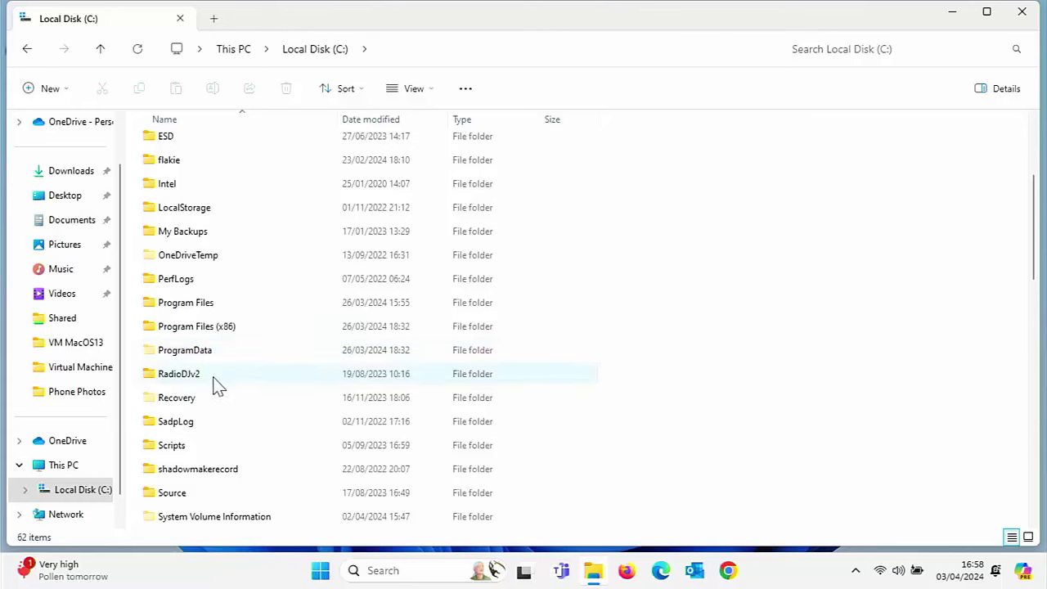
{"action": "scroll", "coordinate": [229, 519], "scroll_direction": "down", "scroll_amount": 2}
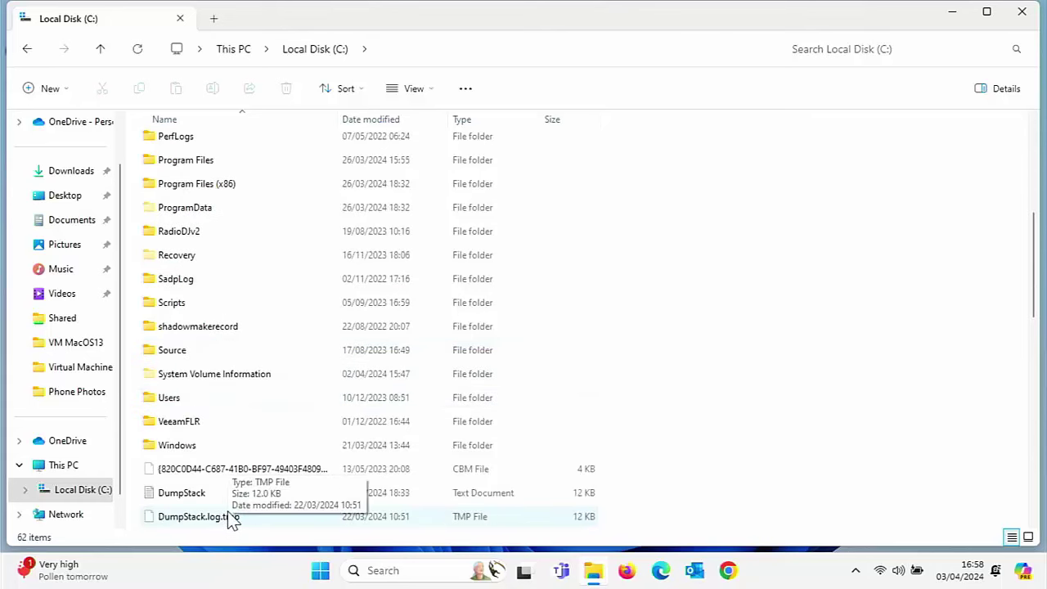
{"action": "scroll", "coordinate": [327, 501], "scroll_direction": "down", "scroll_amount": 1}
{"action": "scroll", "coordinate": [327, 495], "scroll_direction": "down", "scroll_amount": 10}
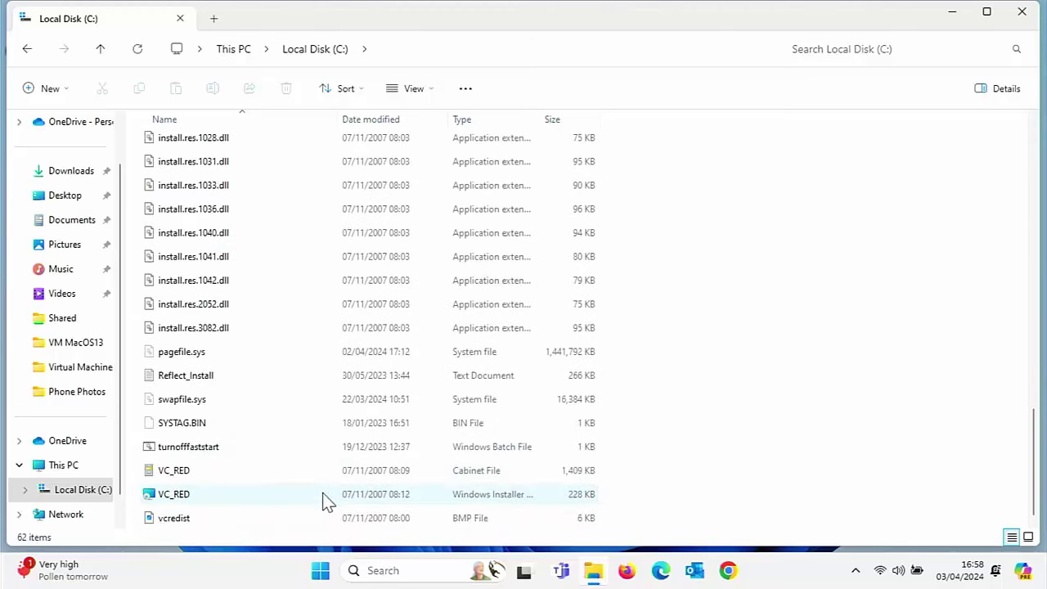
{"action": "scroll", "coordinate": [316, 497], "scroll_direction": "up", "scroll_amount": 2}
{"action": "scroll", "coordinate": [317, 497], "scroll_direction": "down", "scroll_amount": 1}
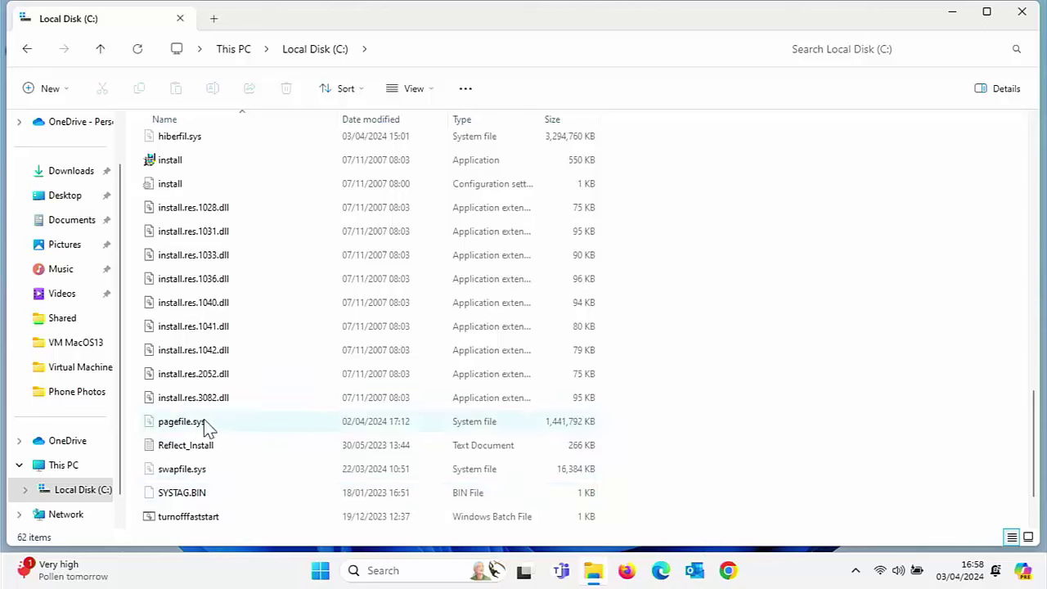
{"action": "mouse_move", "coordinate": [206, 422]}
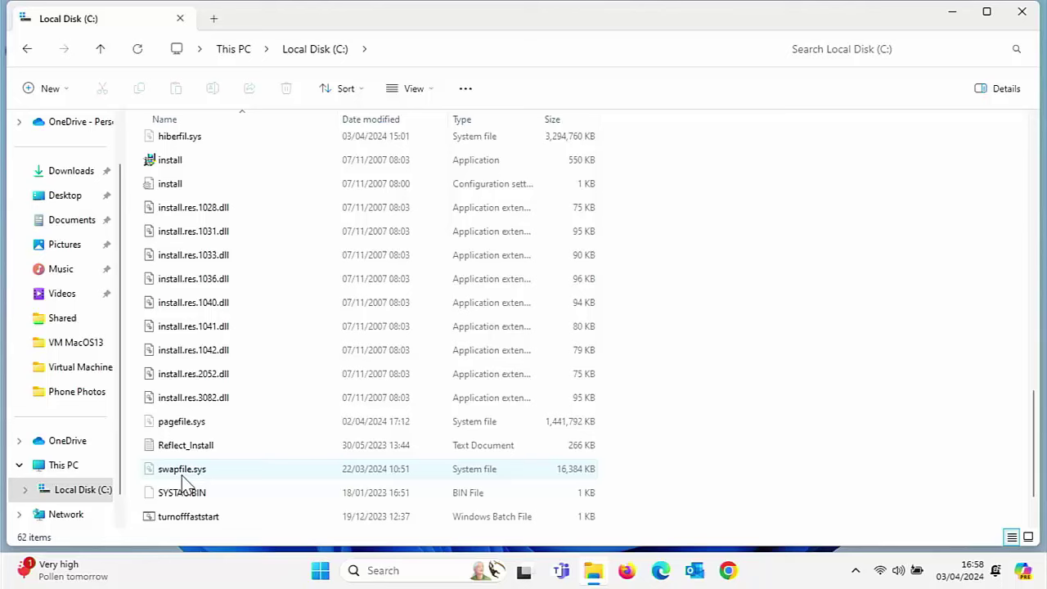
{"action": "mouse_move", "coordinate": [188, 479]}
{"action": "scroll", "coordinate": [187, 478], "scroll_direction": "up", "scroll_amount": 15}
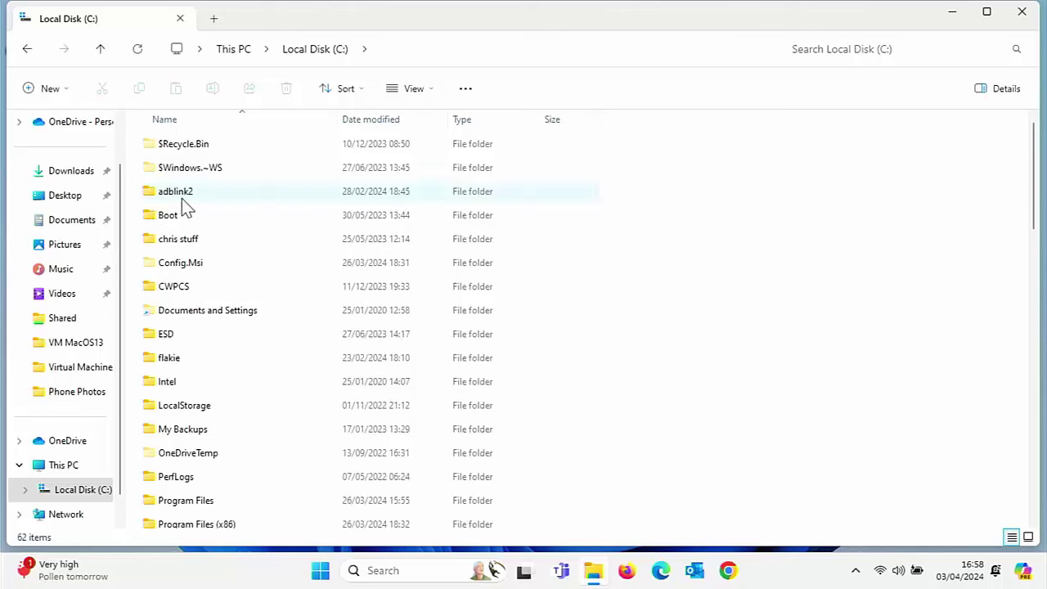
- Turn off the display of hidden items on Local Disk (C:)
{"action": "left_click", "coordinate": [429, 92]}
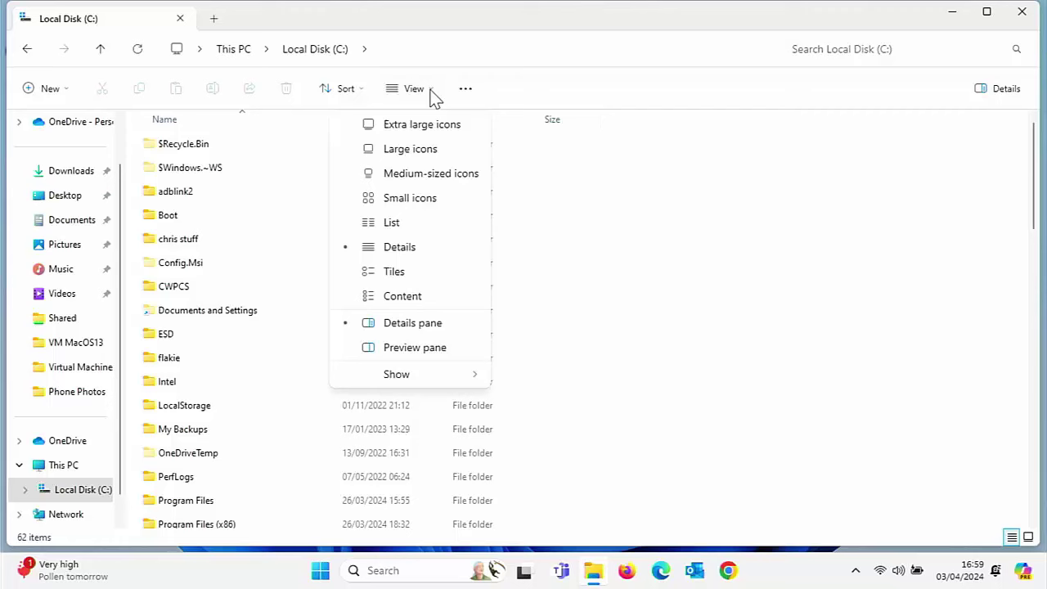
{"action": "mouse_move", "coordinate": [409, 382]}
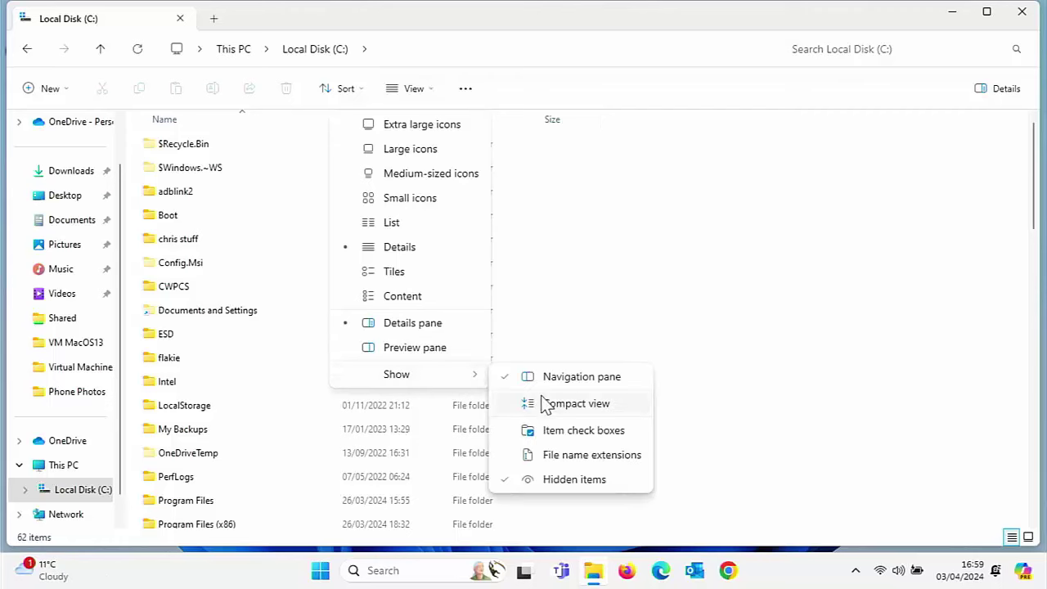
{"action": "left_click", "coordinate": [577, 483]}
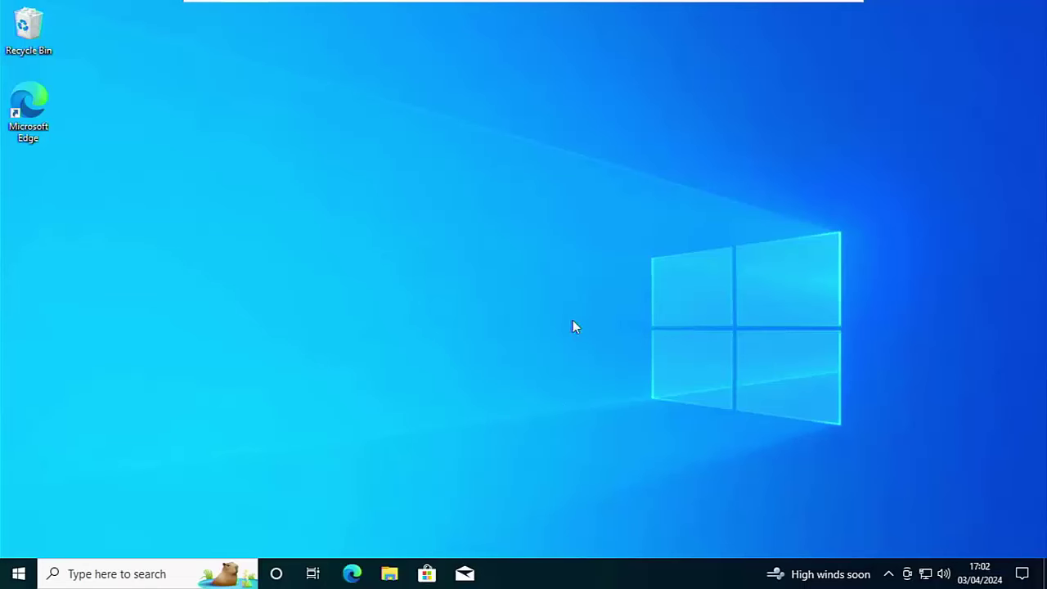
- On the Windows 10 desktop, open Local Disk (C:) in File Explorer and show its hidden items
{"action": "left_click", "coordinate": [389, 574]}
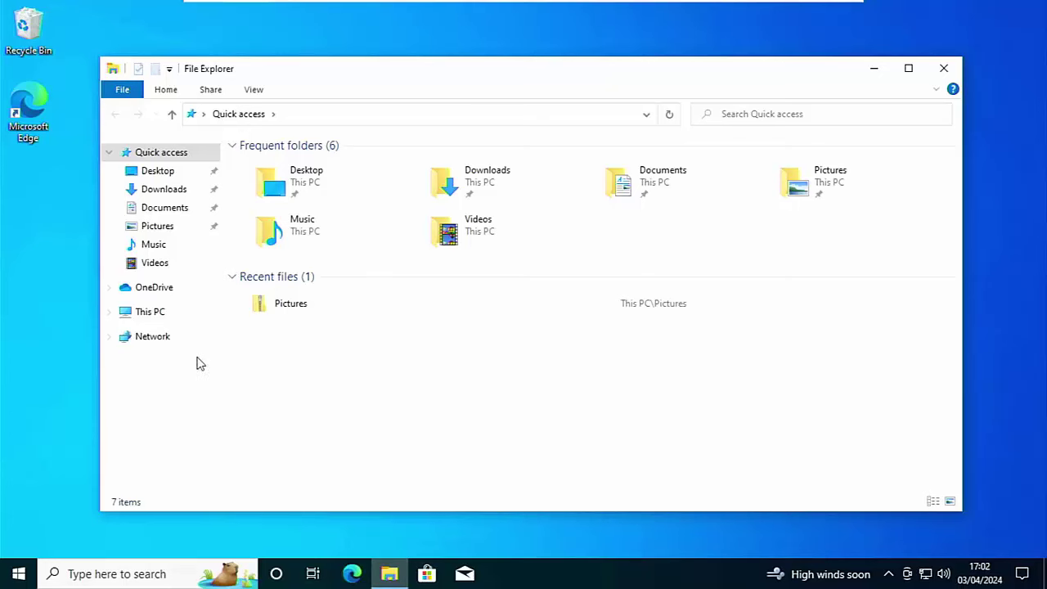
{"action": "left_click", "coordinate": [158, 319]}
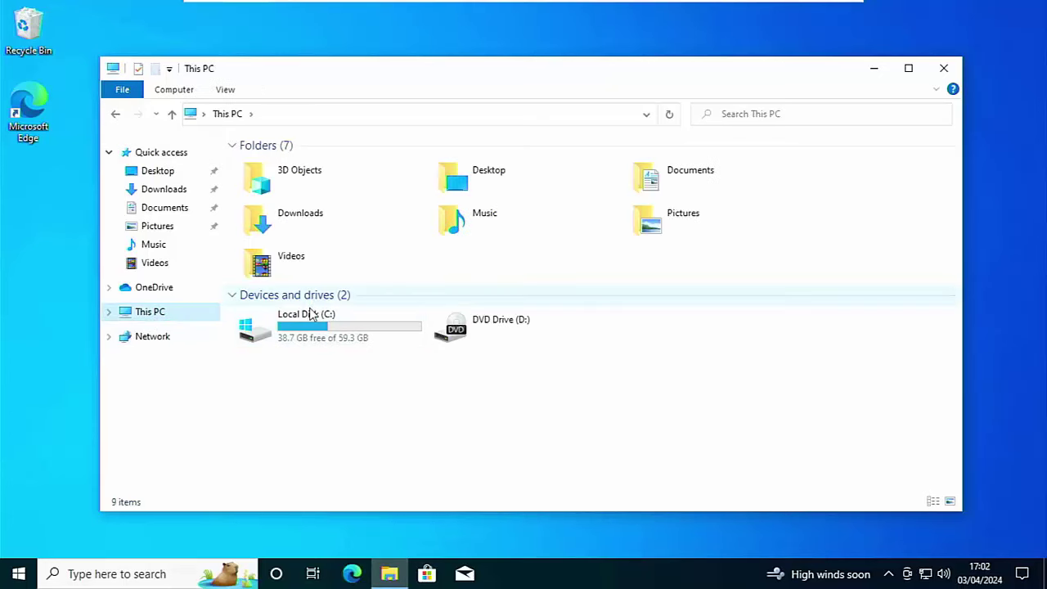
{"action": "left_click", "coordinate": [305, 328]}
{"action": "double_click", "coordinate": [305, 328]}
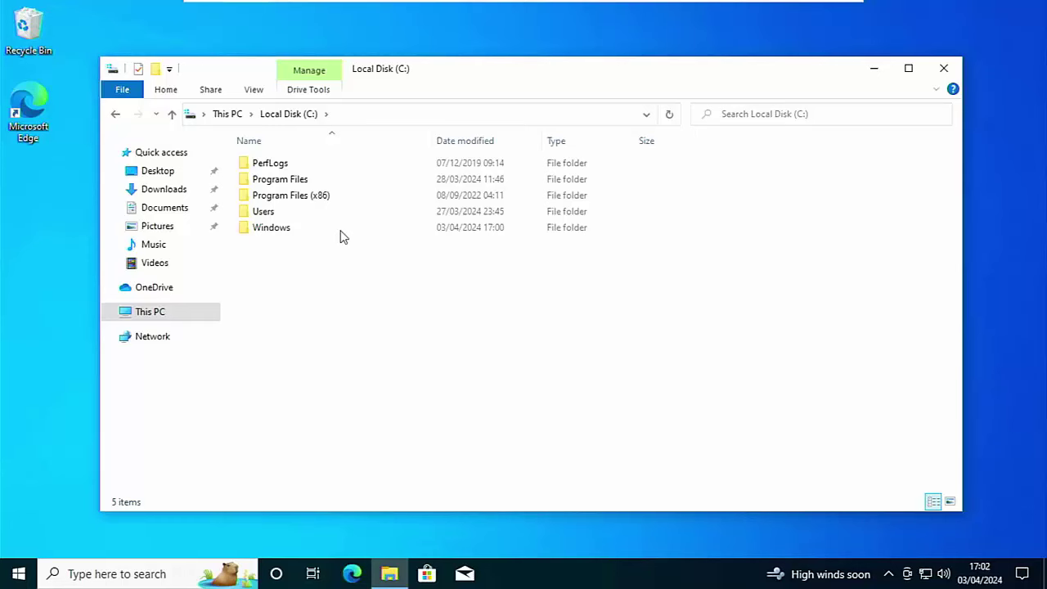
{"action": "left_click", "coordinate": [255, 90]}
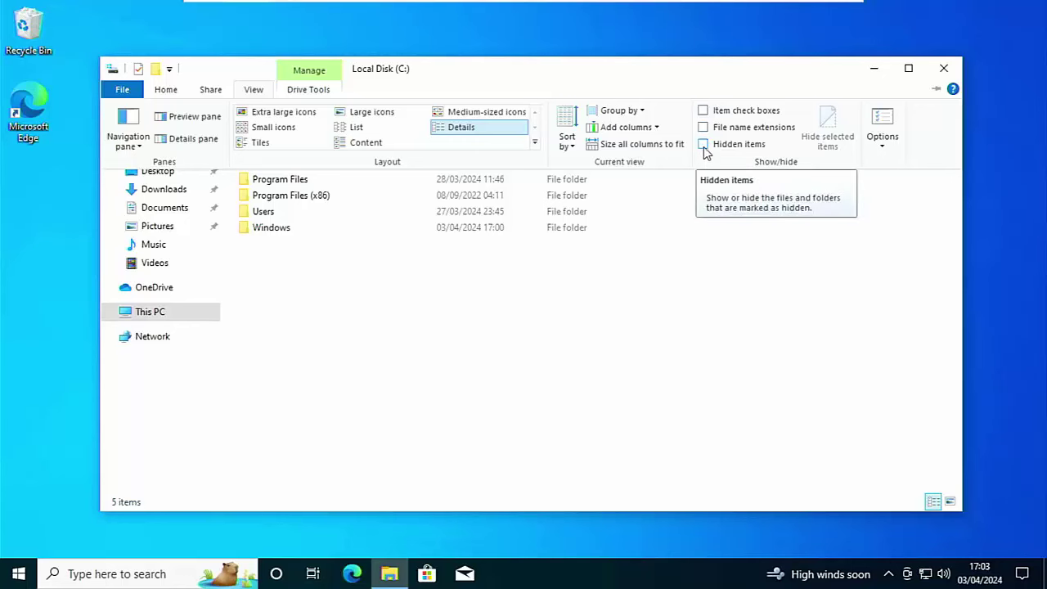
{"action": "left_click", "coordinate": [703, 144]}
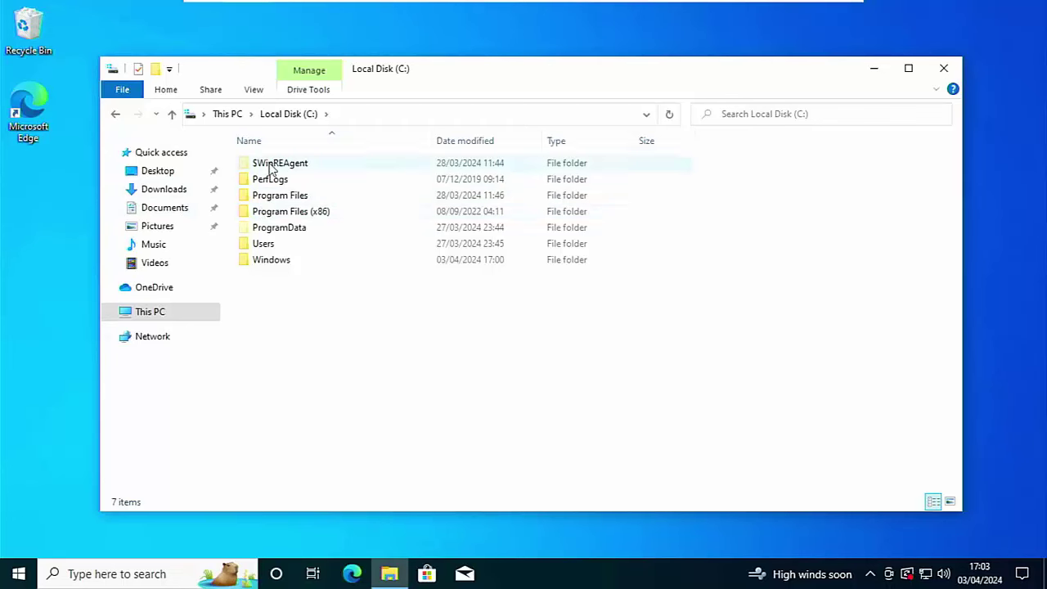
- Check the hidden SWinREAgent folder on Local Disk (C:), and turn the display of hidden items off again
{"action": "mouse_move", "coordinate": [270, 167]}
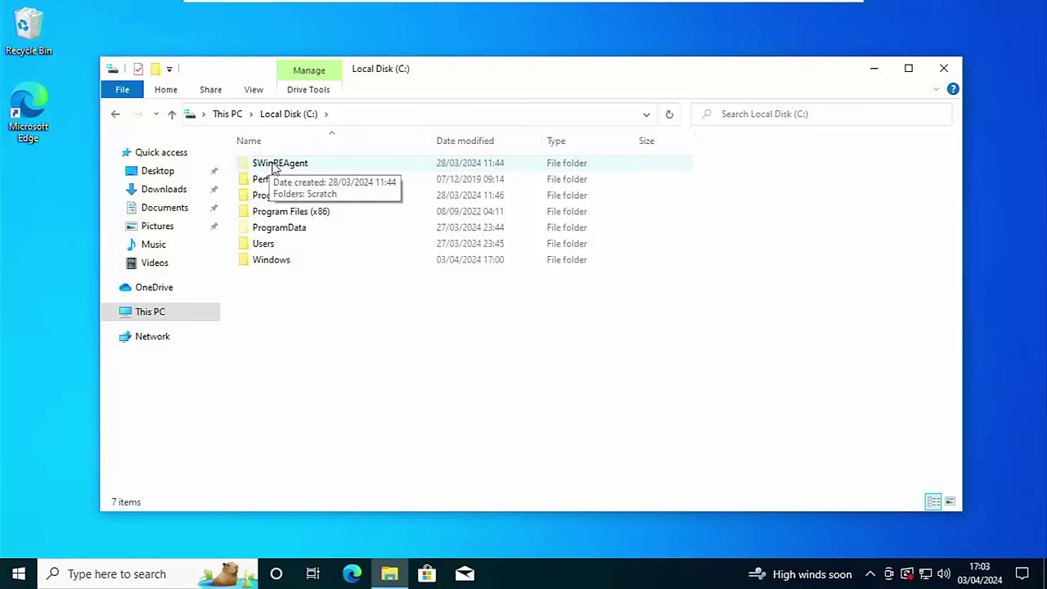
{"action": "left_click", "coordinate": [252, 90]}
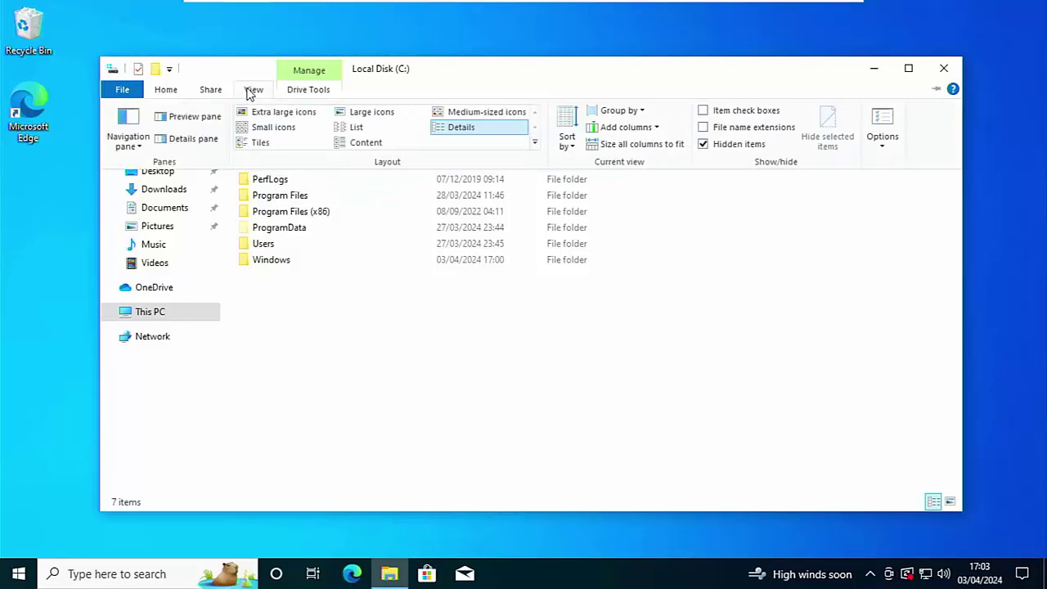
{"action": "left_click", "coordinate": [705, 145]}
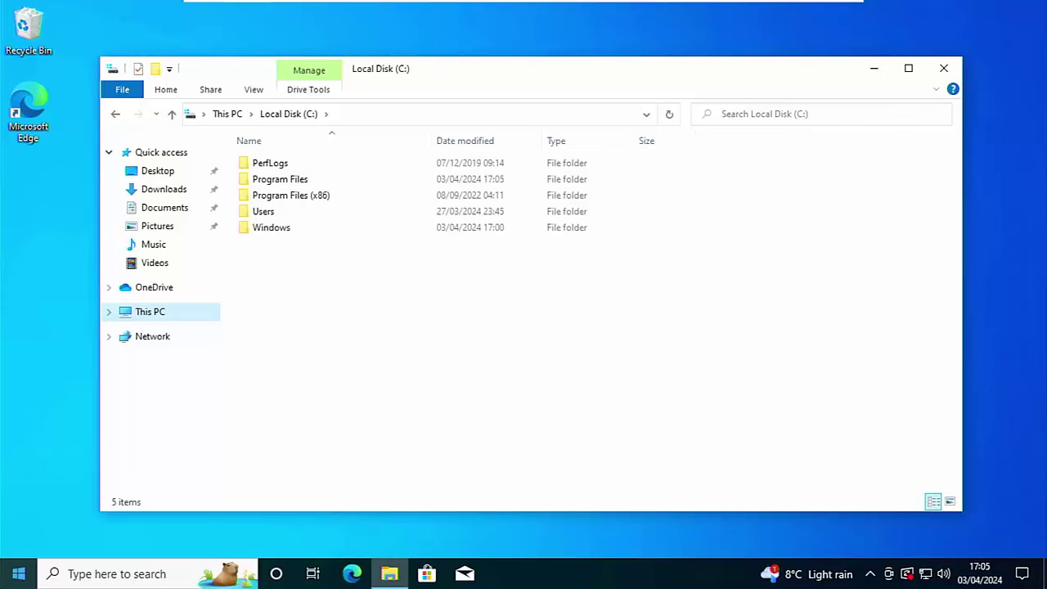
- Find and open Control Panel, display all its items as large icons, and open File Explorer Options
{"action": "left_click", "coordinate": [27, 577]}
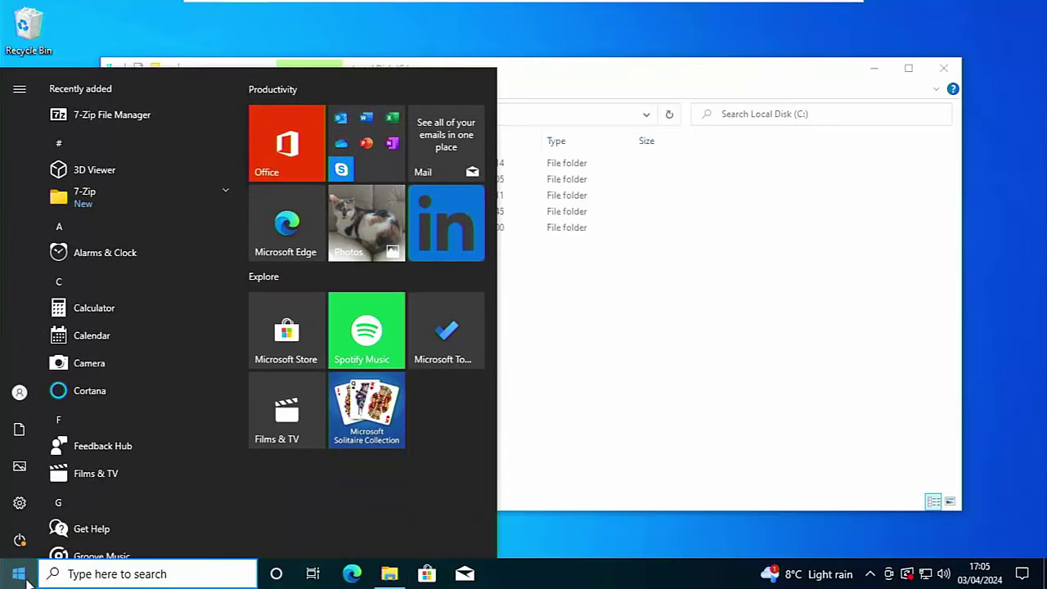
{"action": "type", "text": "contr"}
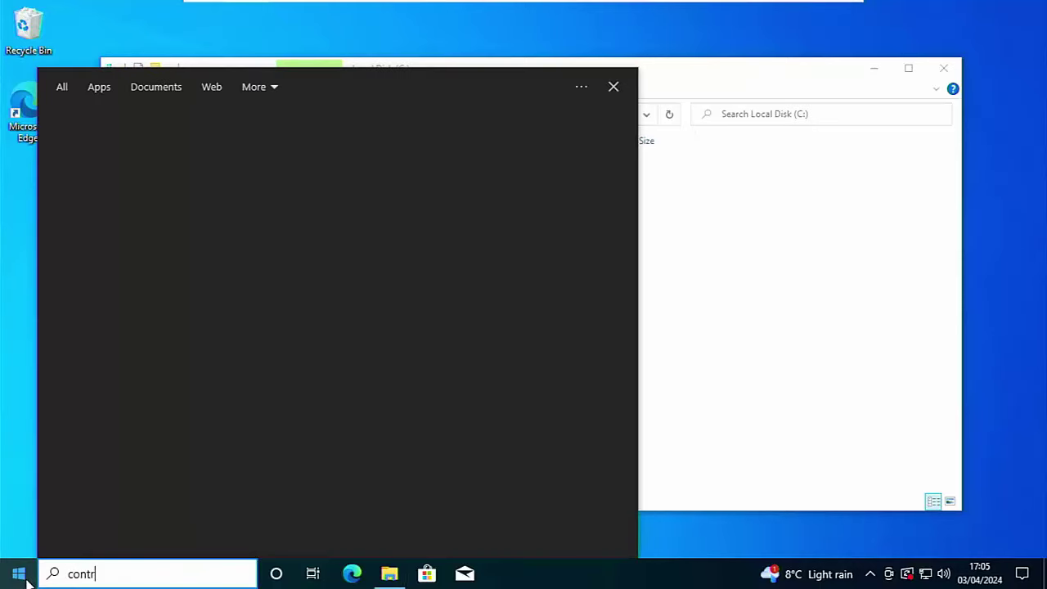
{"action": "type", "text": "o"}
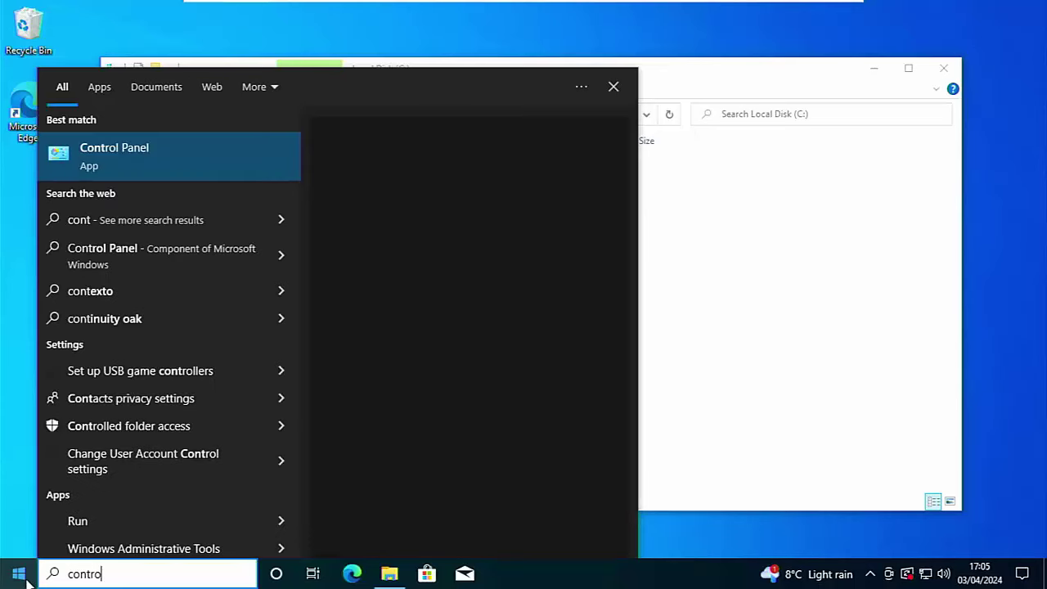
{"action": "type", "text": "l"}
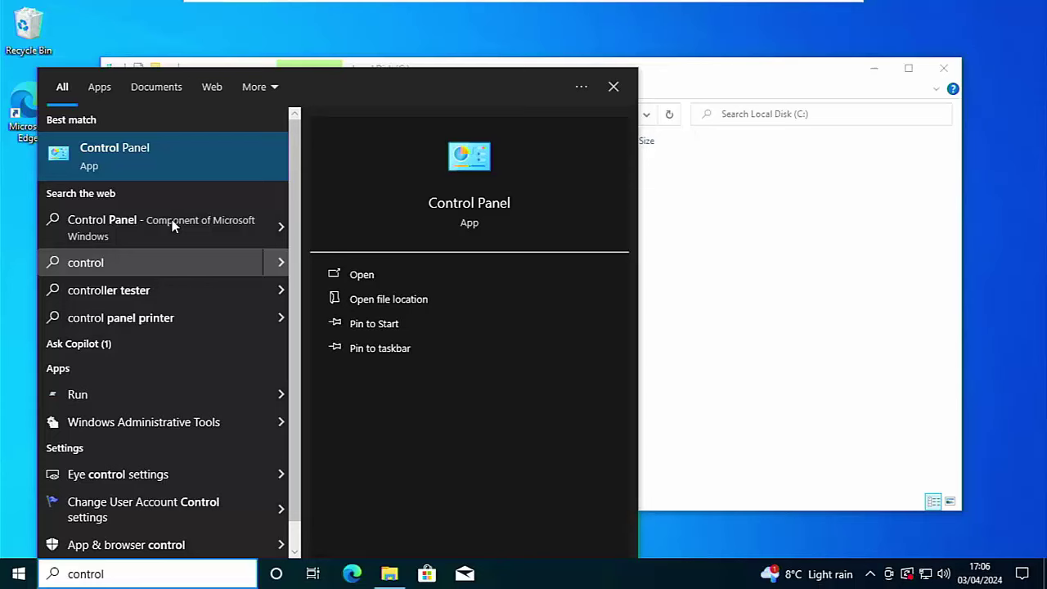
{"action": "left_click", "coordinate": [148, 173]}
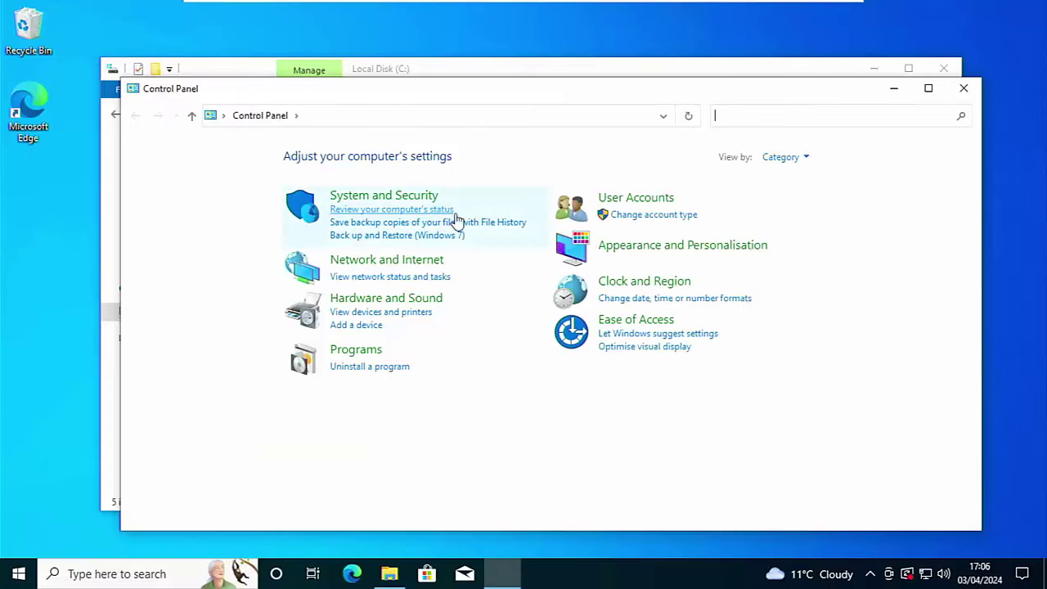
{"action": "left_click", "coordinate": [604, 249]}
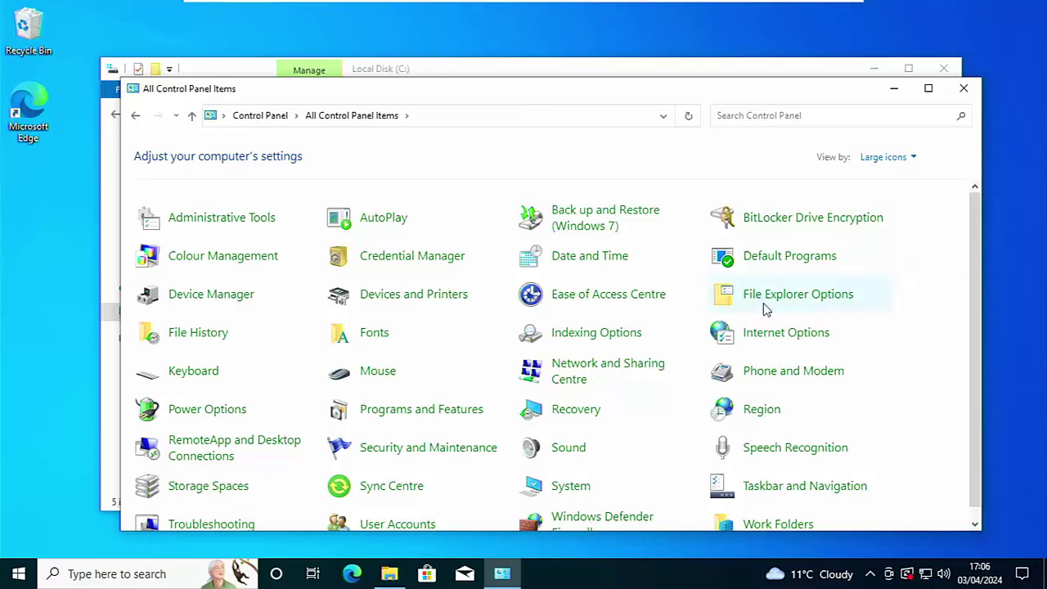
{"action": "left_click", "coordinate": [759, 302]}
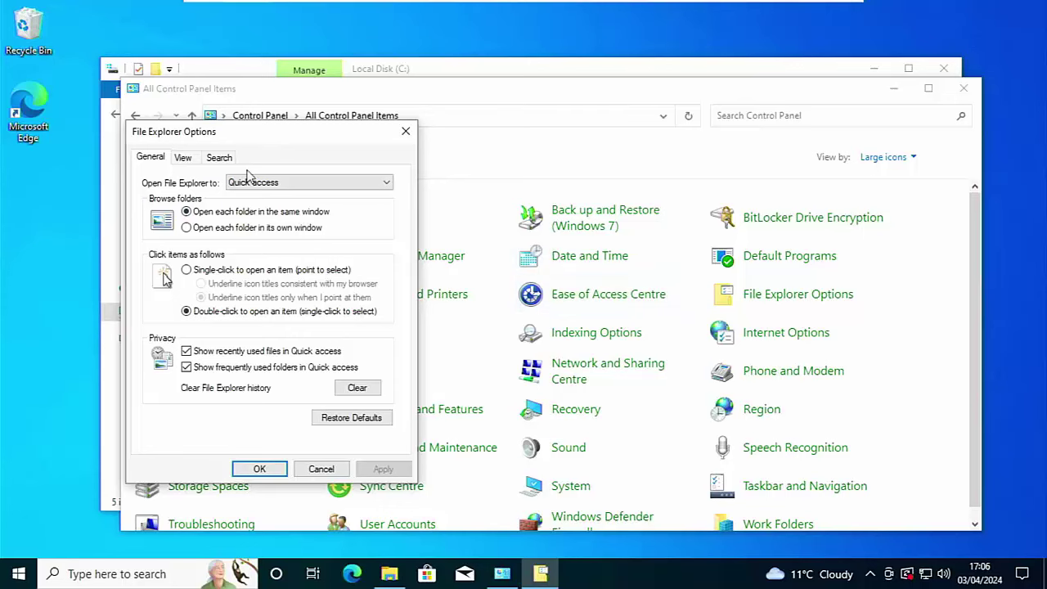
- Set File Explorer to show hidden files, folders and drives, stop hiding empty drives, apply the settings and close Control Panel
{"action": "left_click", "coordinate": [186, 161]}
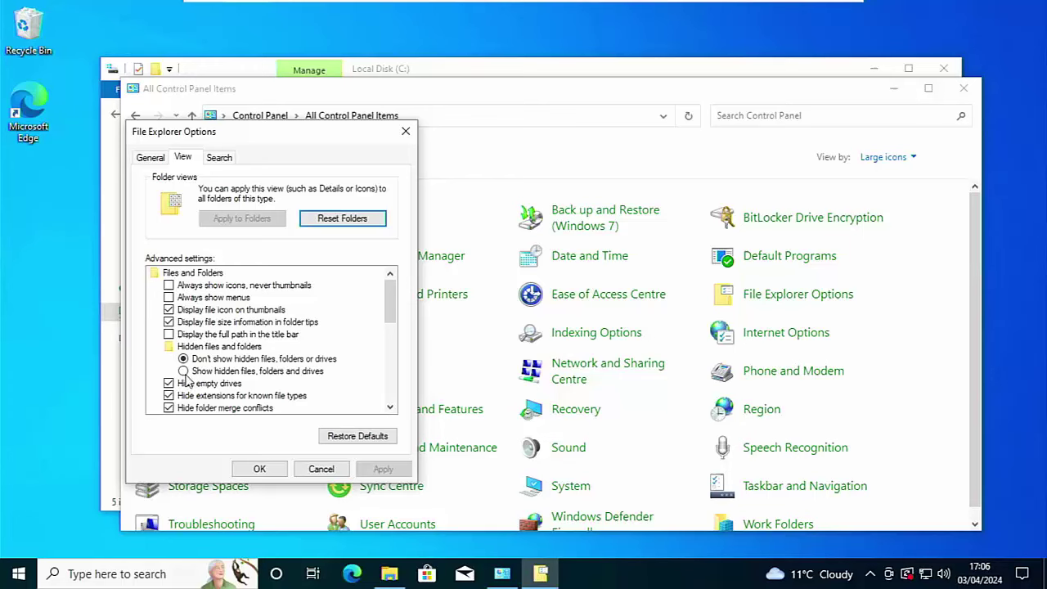
{"action": "left_click", "coordinate": [185, 372]}
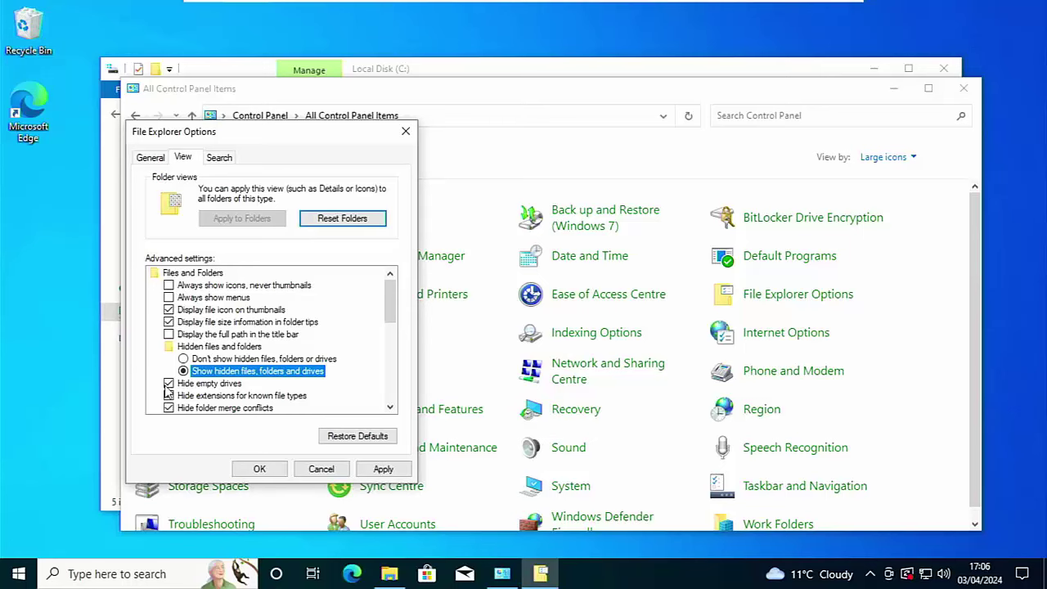
{"action": "left_click", "coordinate": [168, 384]}
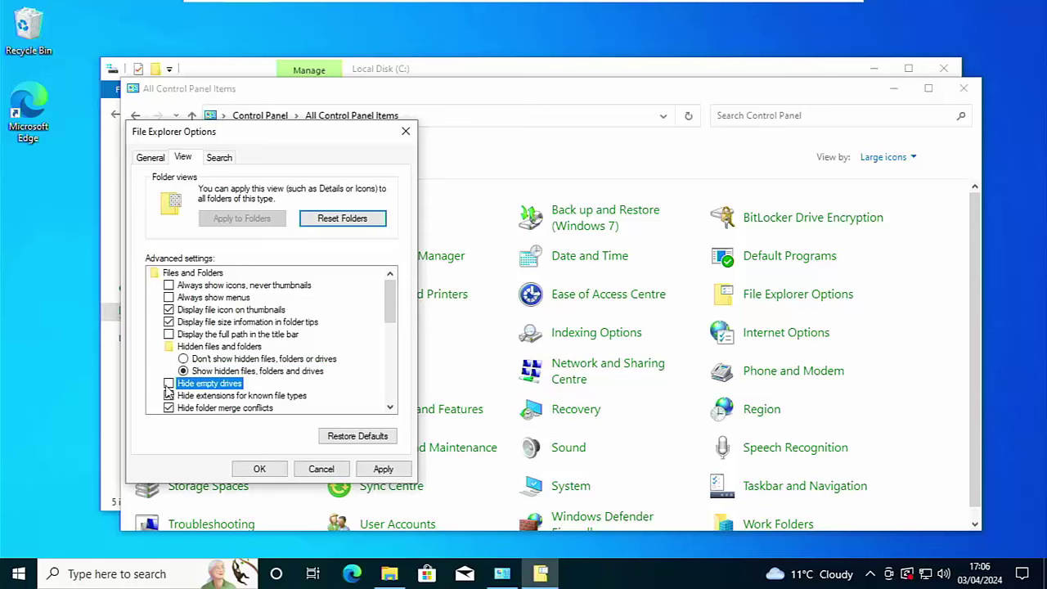
{"action": "left_click", "coordinate": [383, 471]}
{"action": "left_click", "coordinate": [263, 468]}
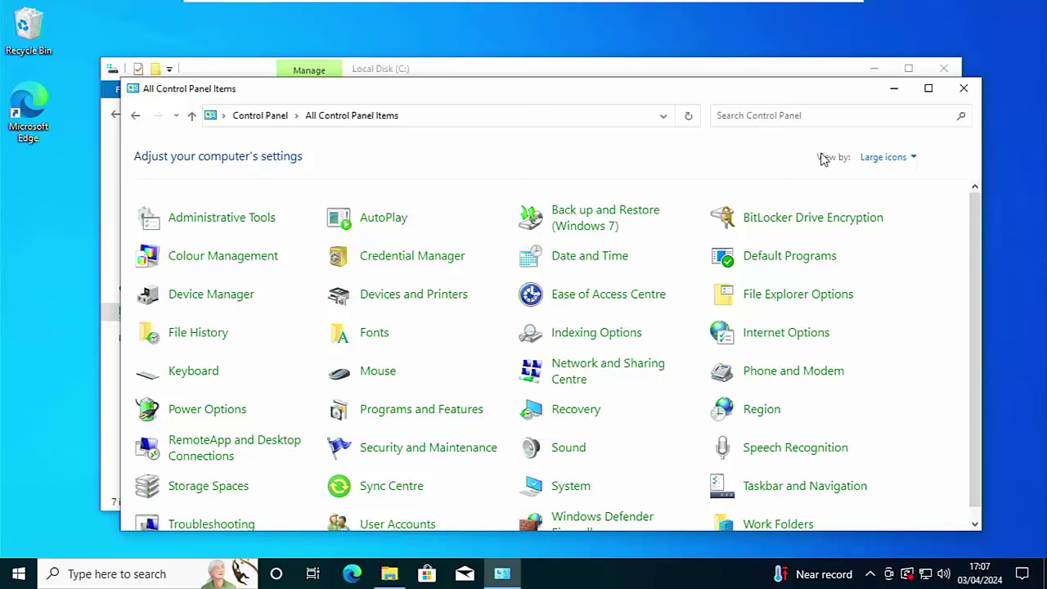
{"action": "left_click", "coordinate": [962, 88]}
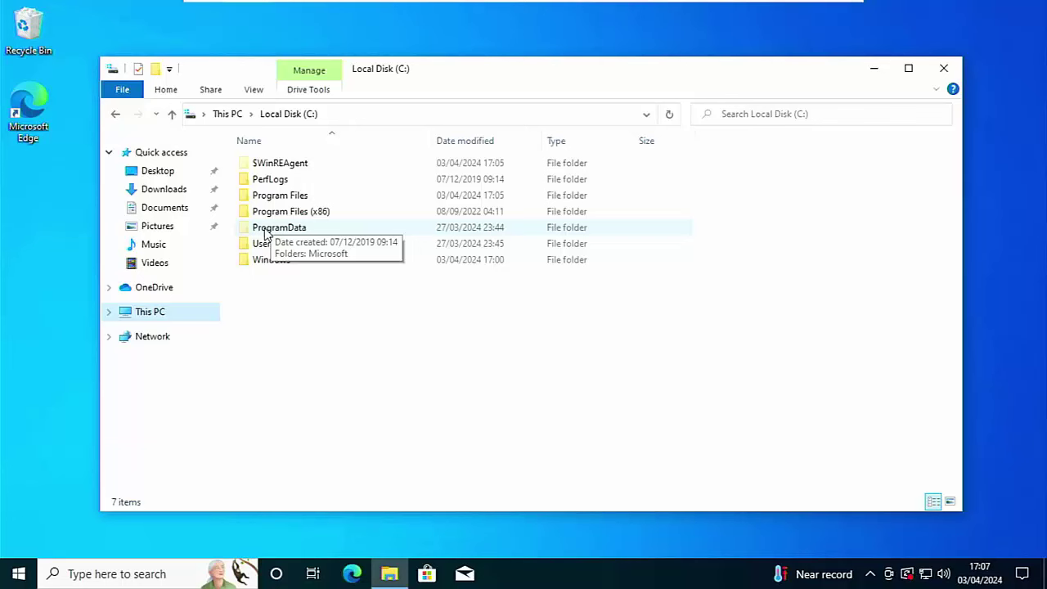
- Search for and open Control Panel, display it by category, and open File Explorer Options under Appearance and Personalisation
{"action": "left_click", "coordinate": [14, 576]}
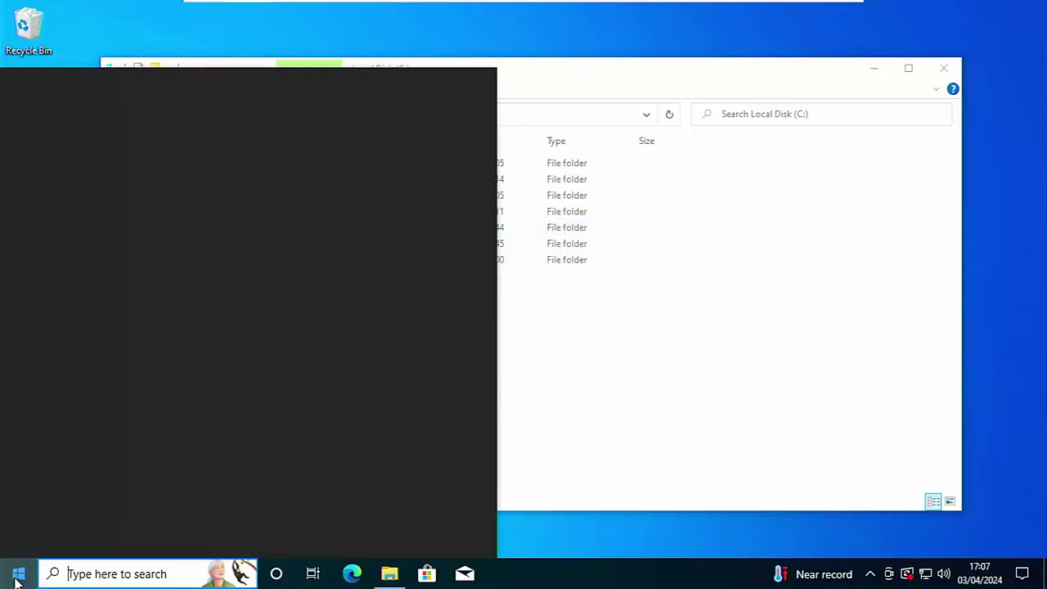
{"action": "type", "text": "control"}
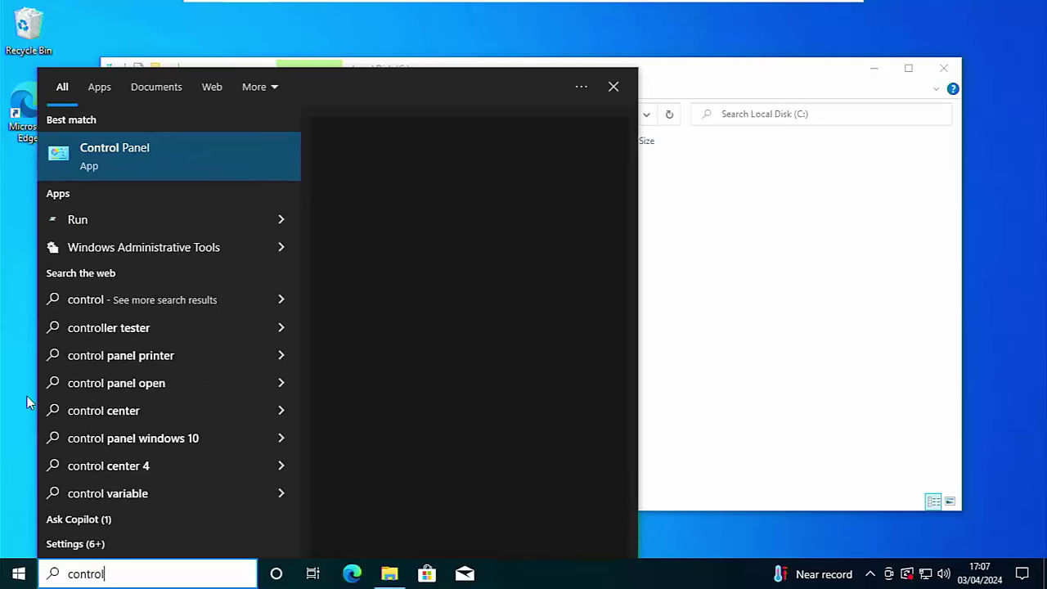
{"action": "left_click", "coordinate": [142, 158]}
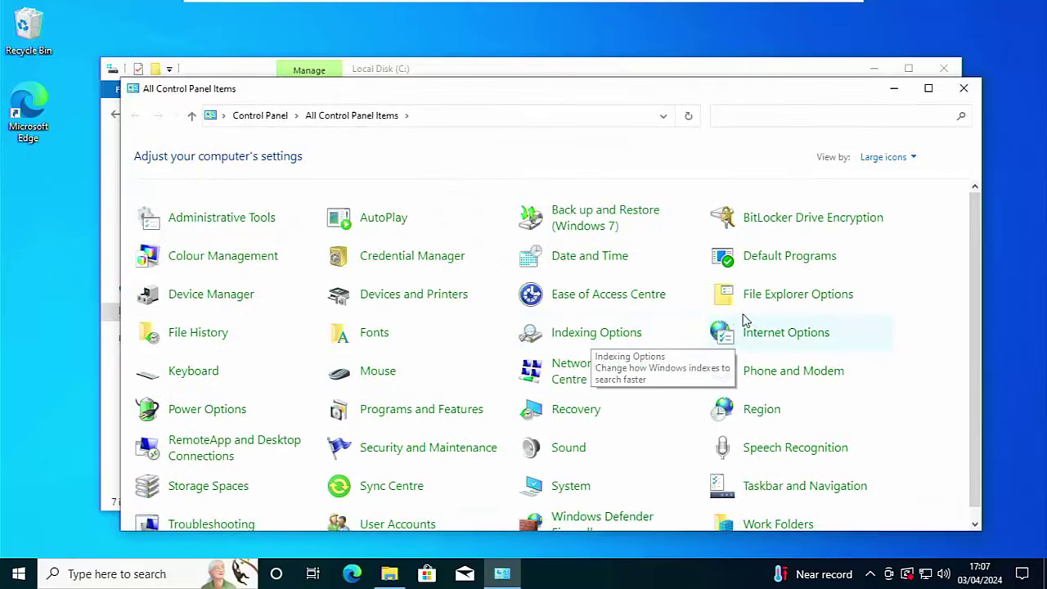
{"action": "left_click", "coordinate": [884, 156]}
{"action": "left_click", "coordinate": [874, 175]}
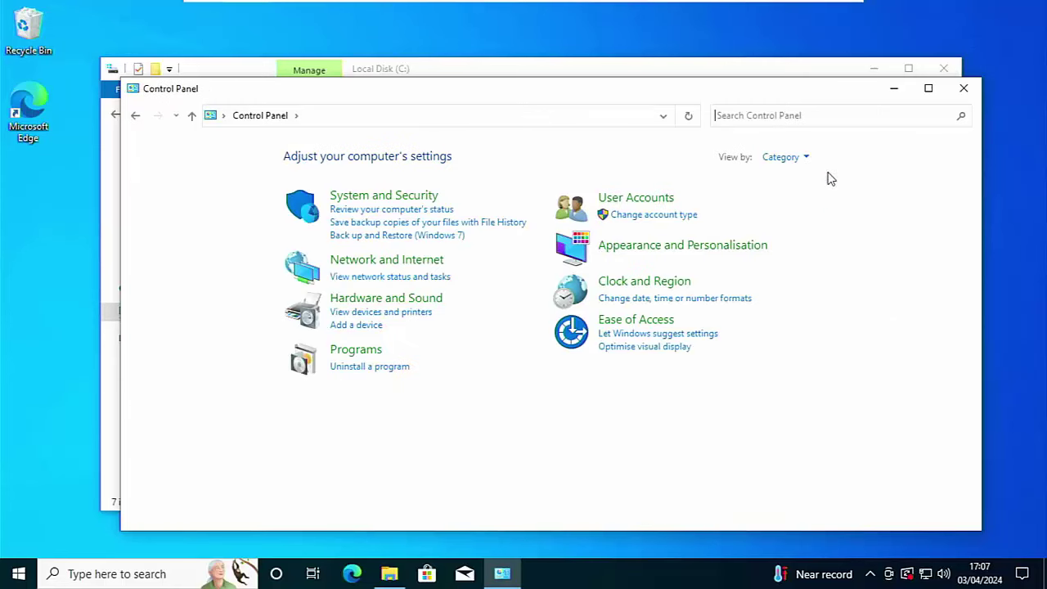
{"action": "left_click", "coordinate": [707, 255]}
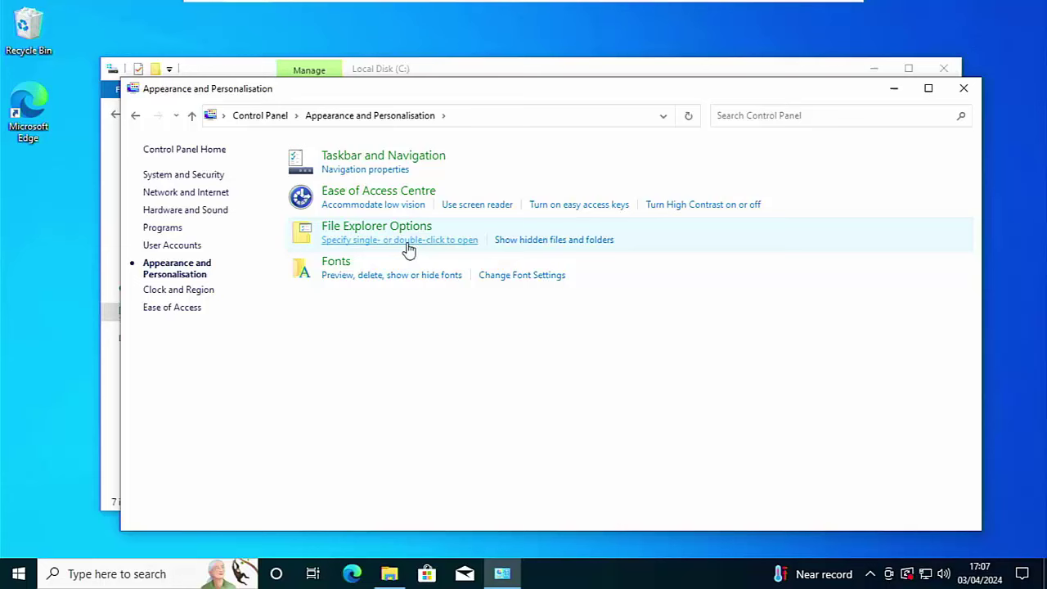
{"action": "left_click", "coordinate": [360, 231]}
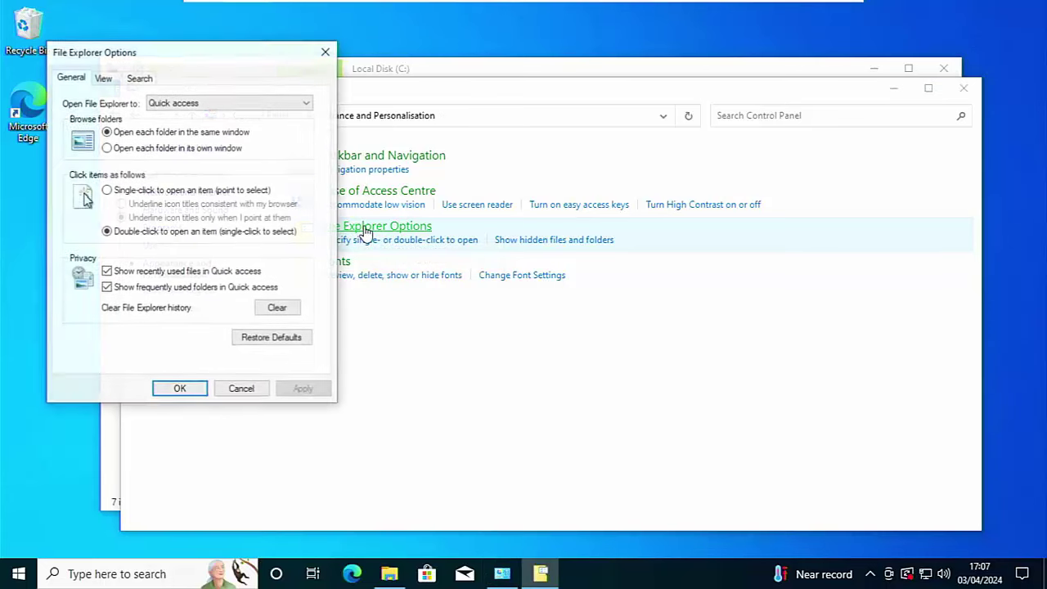
- Set File Explorer to not show hidden files, folders or drives, hide empty drives, apply the settings and close Control Panel
{"action": "left_click", "coordinate": [104, 79]}
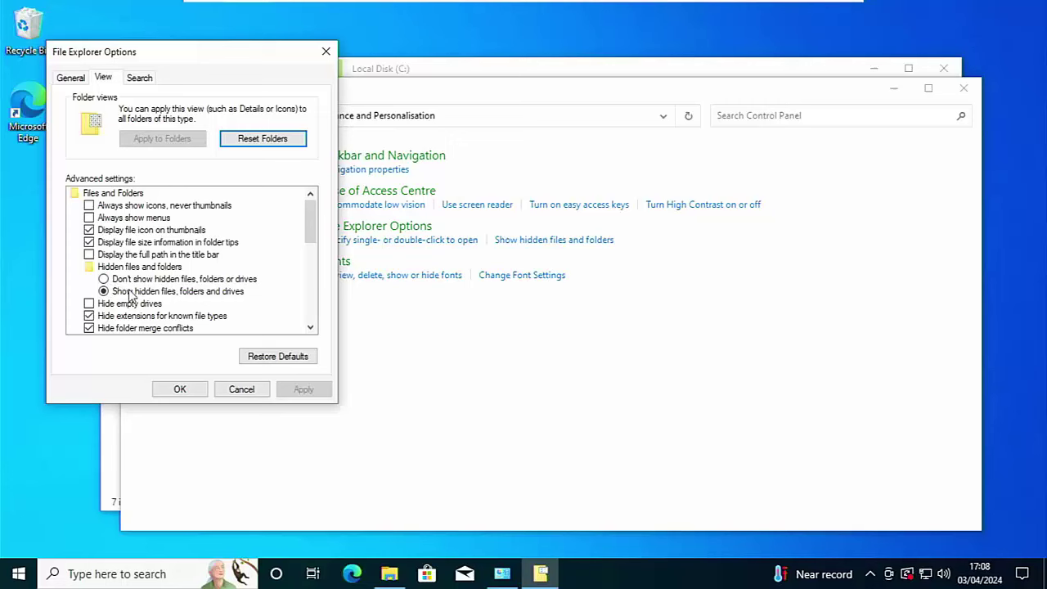
{"action": "left_click", "coordinate": [104, 279]}
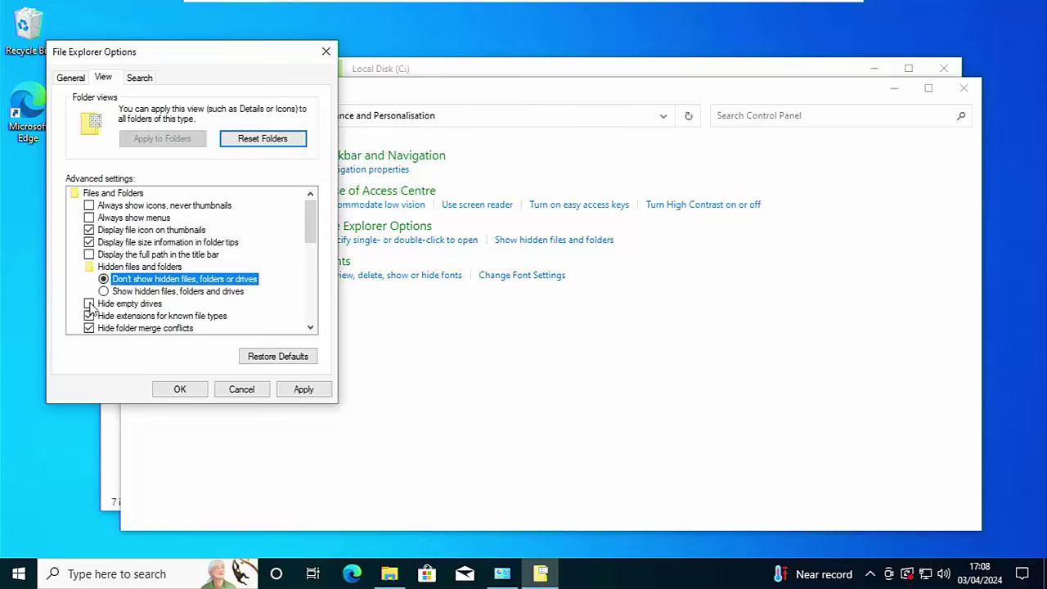
{"action": "left_click", "coordinate": [90, 304]}
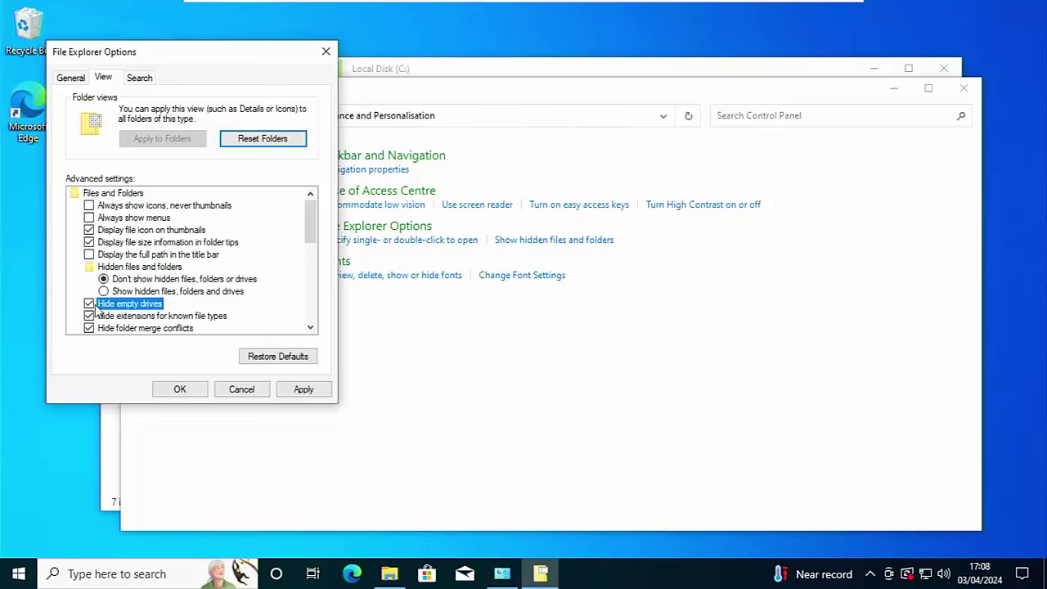
{"action": "left_click", "coordinate": [301, 388]}
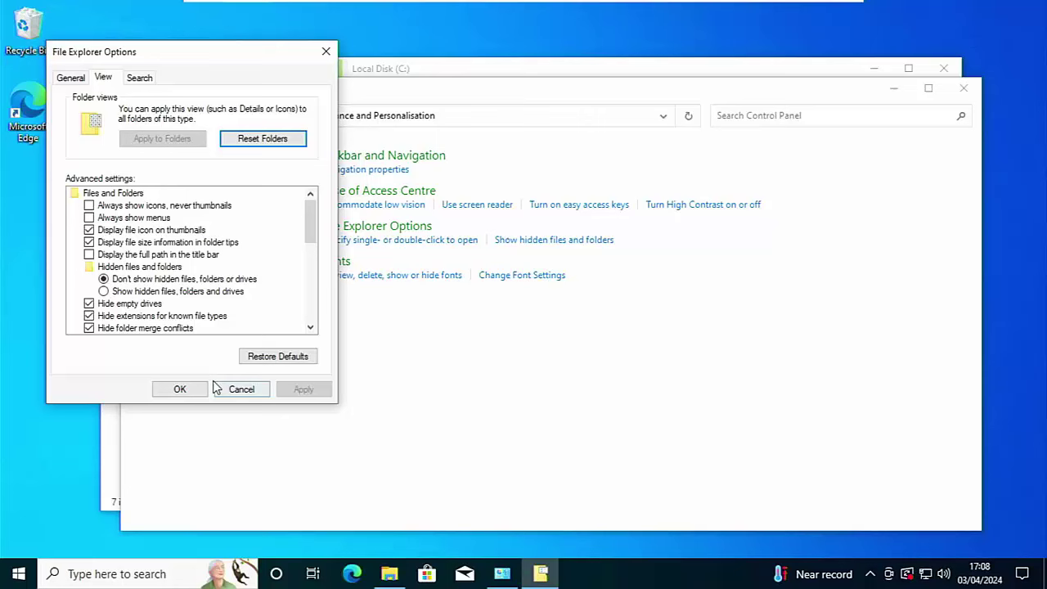
{"action": "left_click", "coordinate": [180, 388]}
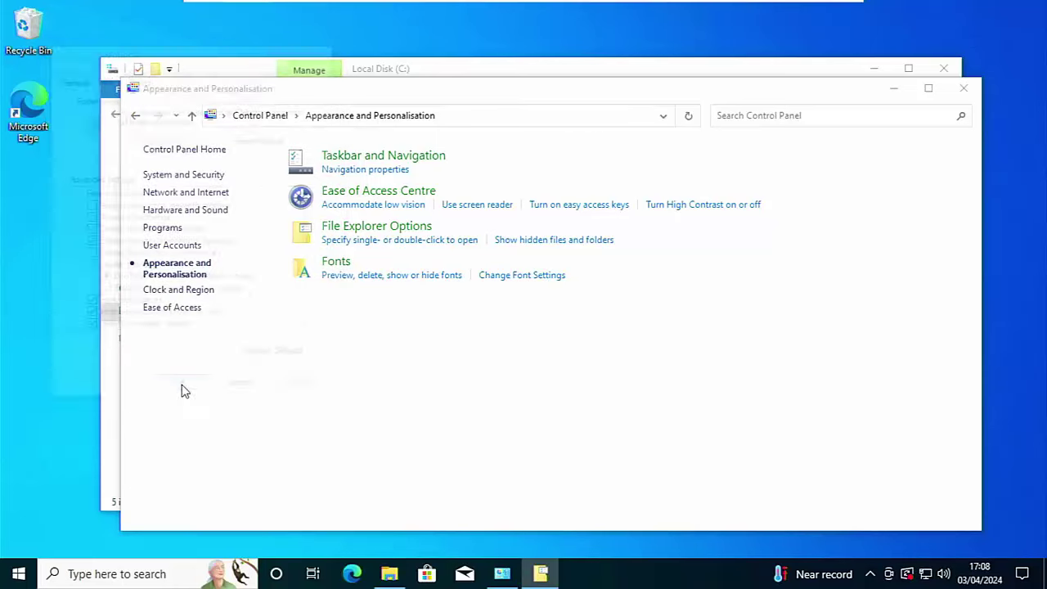
{"action": "left_click", "coordinate": [962, 88]}
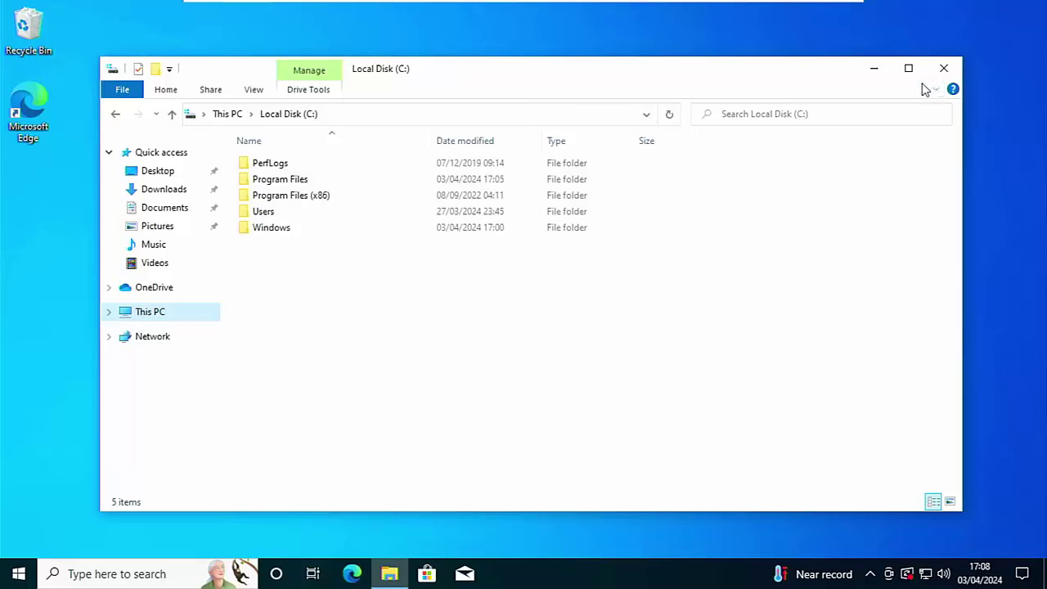